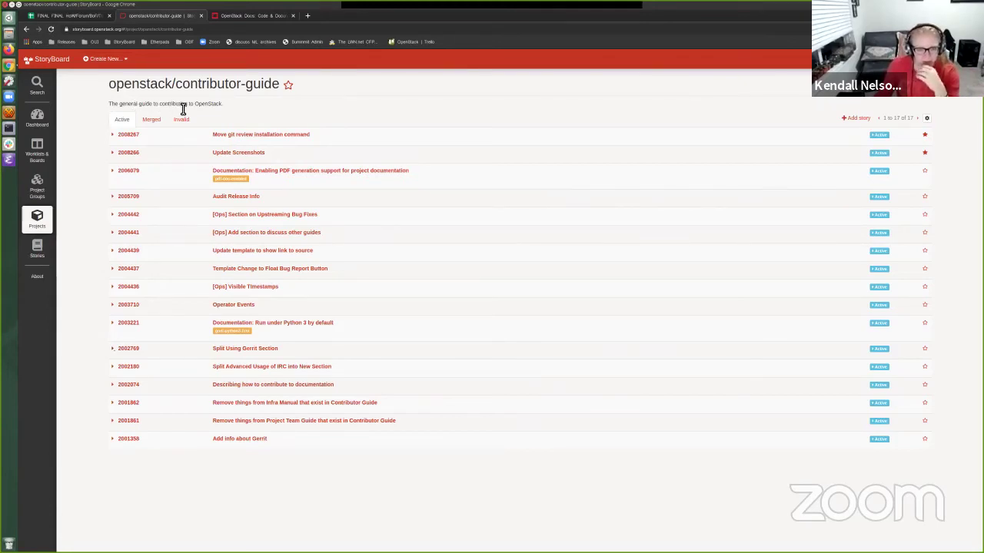
Review the personal dashboard's assigned tasks, its boards and worklists, and the subscriptions.
{"action": "left_click", "coordinate": [53, 60]}
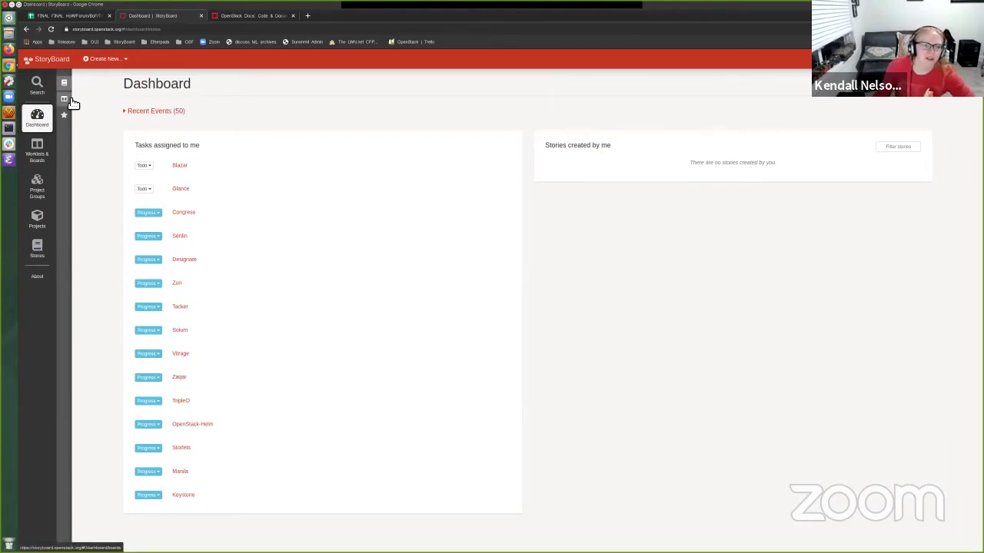
{"action": "left_click", "coordinate": [68, 101]}
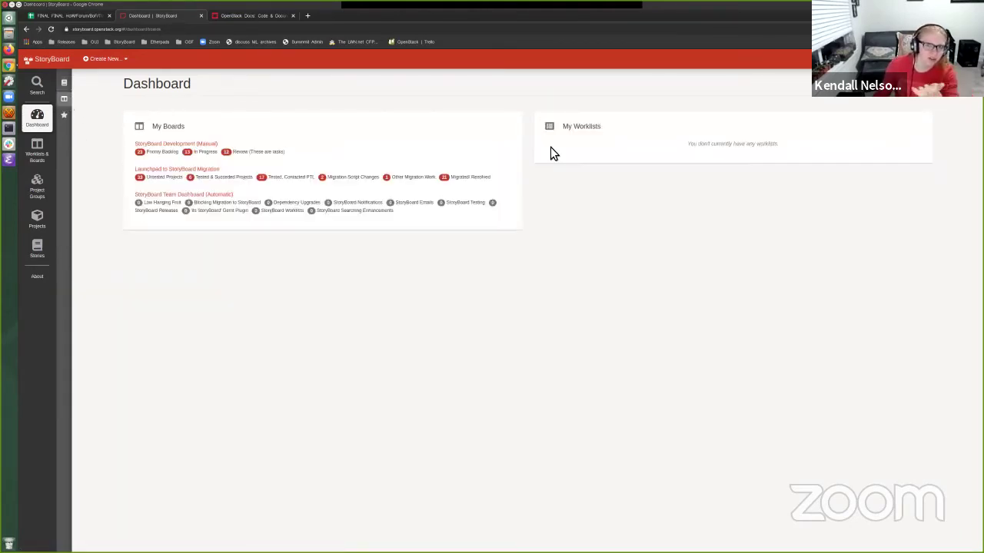
{"action": "left_click", "coordinate": [67, 115]}
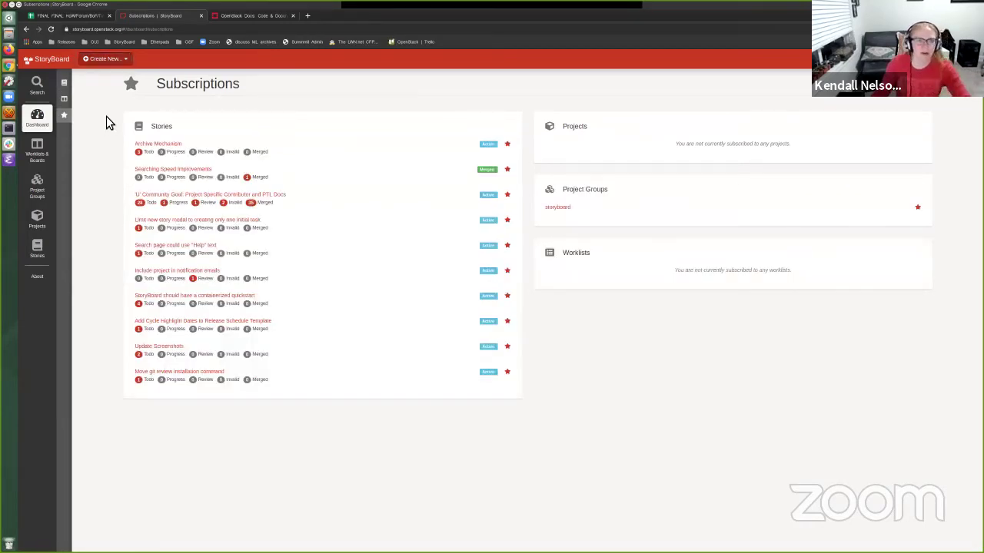
Go to the development site storyboard-dev.openstack.org and proceed past the certificate warning.
{"action": "left_click", "coordinate": [99, 30]}
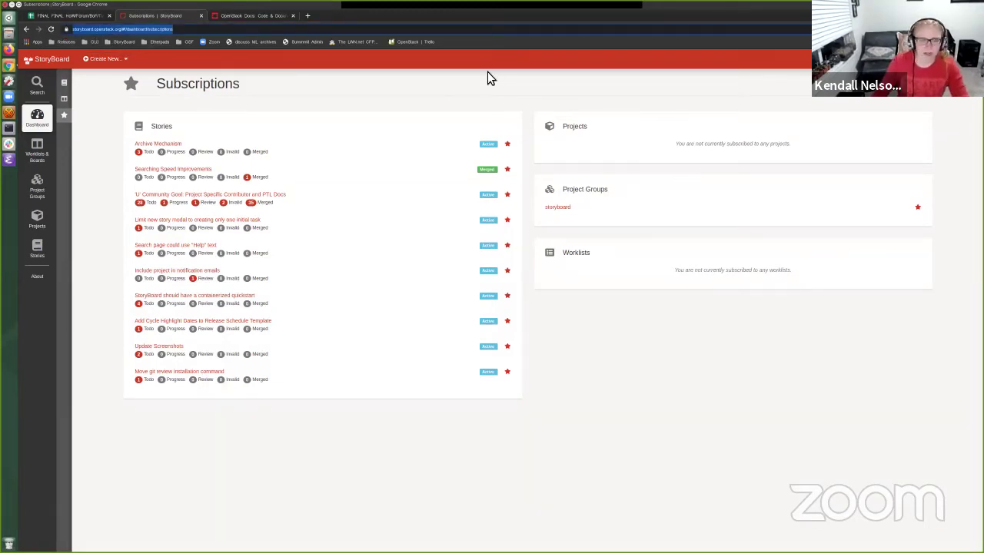
{"action": "left_click", "coordinate": [183, 30]}
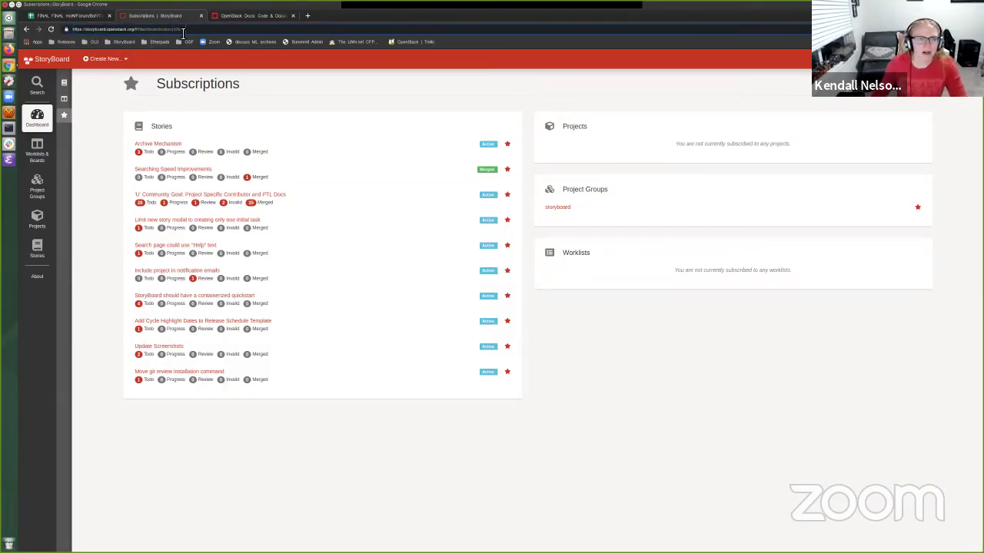
{"action": "key", "text": "BackSpace"}
{"action": "key", "text": "BackSpace"}
{"action": "key", "text": "BackSpace"}
{"action": "key", "text": "BackSpace"}
{"action": "key", "text": "BackSpace"}
{"action": "key", "text": "BackSpace"}
{"action": "key", "text": "BackSpace"}
{"action": "key", "text": "BackSpace"}
{"action": "key", "text": "BackSpace"}
{"action": "key", "text": "BackSpace"}
{"action": "key", "text": "BackSpace"}
{"action": "key", "text": "BackSpace"}
{"action": "key", "text": "BackSpace"}
{"action": "key", "text": "BackSpace"}
{"action": "key", "text": "BackSpace"}
{"action": "key", "text": "BackSpace"}
{"action": "key", "text": "BackSpace"}
{"action": "key", "text": "BackSpace"}
{"action": "key", "text": "BackSpace"}
{"action": "key", "text": "BackSpace"}
{"action": "key", "text": "BackSpace"}
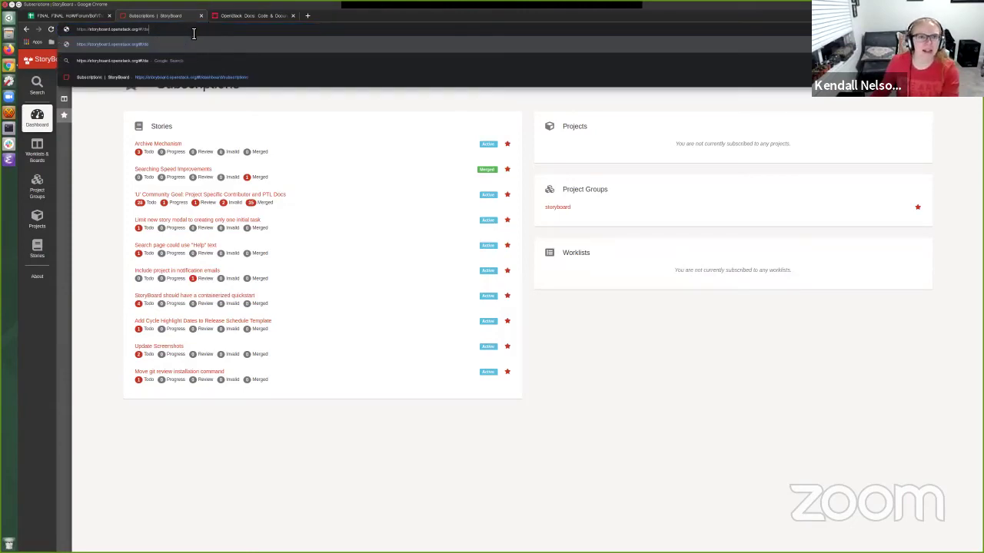
{"action": "left_click", "coordinate": [111, 29]}
{"action": "type", "text": "-dev"}
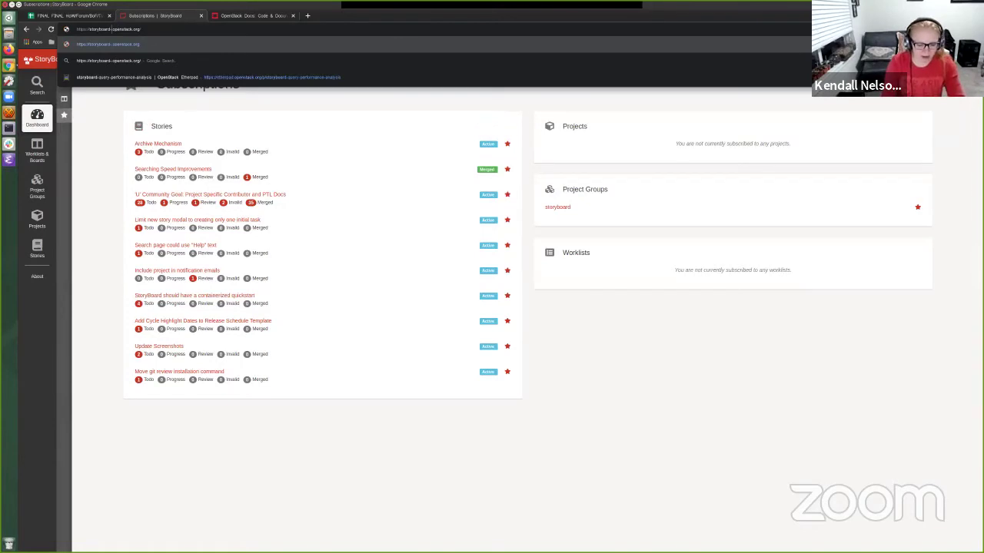
{"action": "key", "text": "Return"}
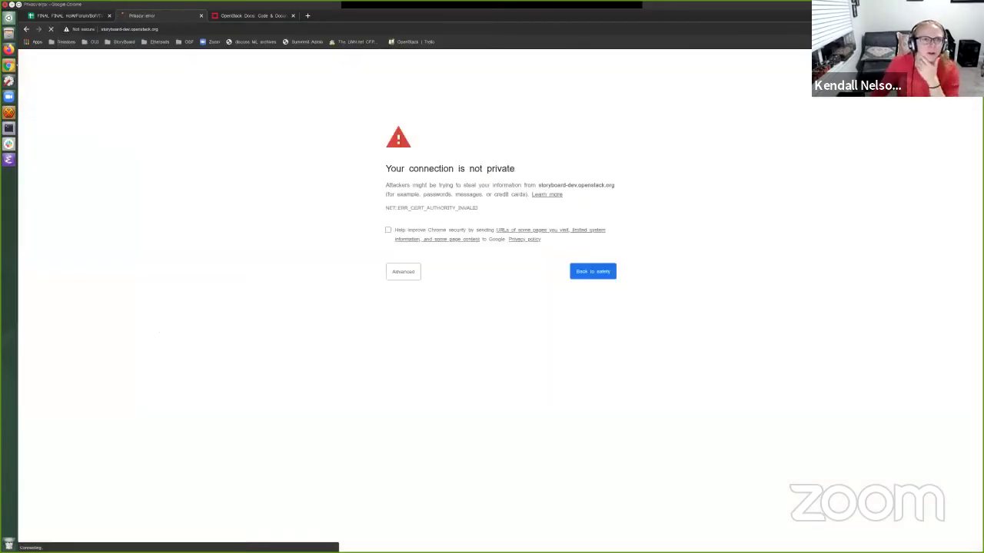
{"action": "left_click", "coordinate": [400, 274]}
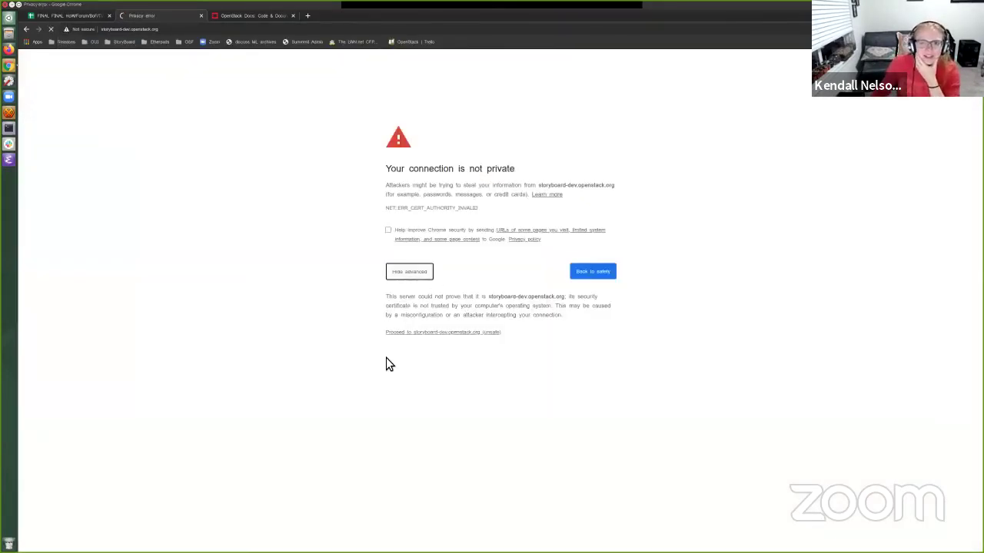
{"action": "left_click", "coordinate": [428, 332]}
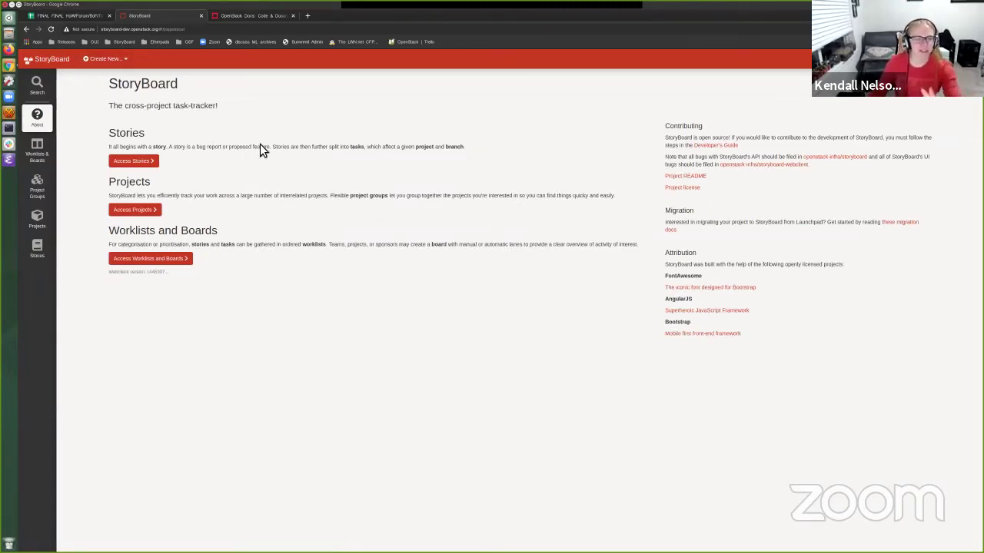
Log in to the development site through Ubuntu One, sharing the full name and e-mail address.
{"action": "left_click", "coordinate": [113, 60]}
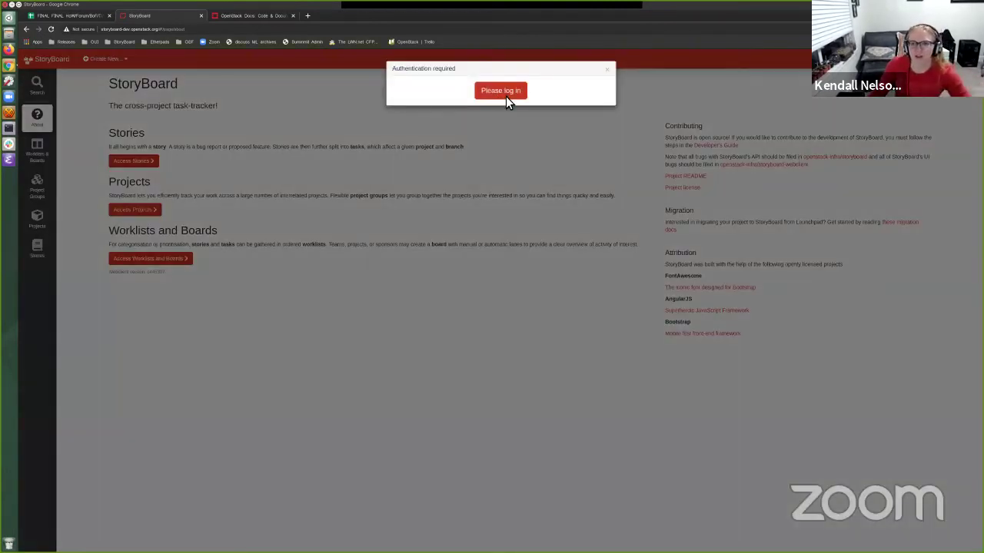
{"action": "left_click", "coordinate": [501, 96]}
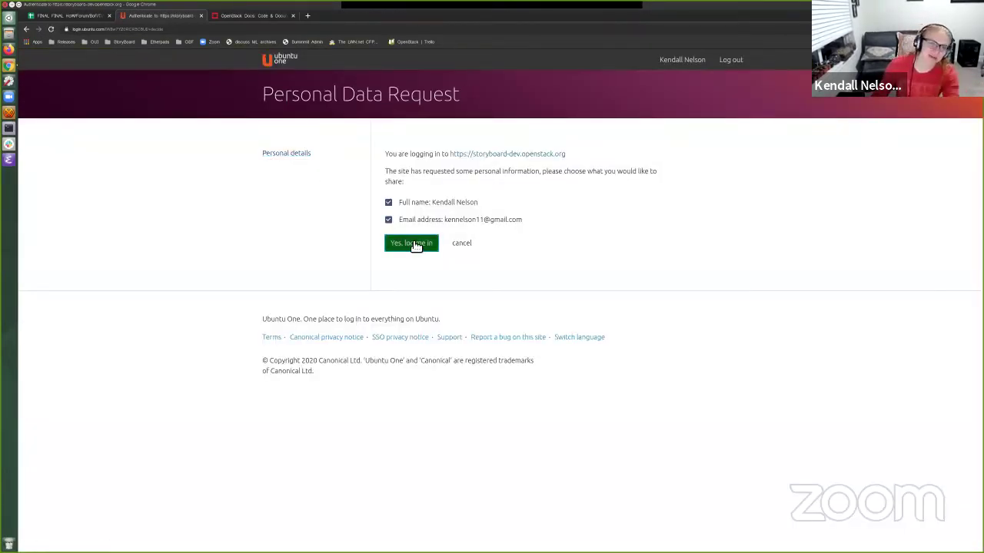
{"action": "left_click", "coordinate": [414, 243]}
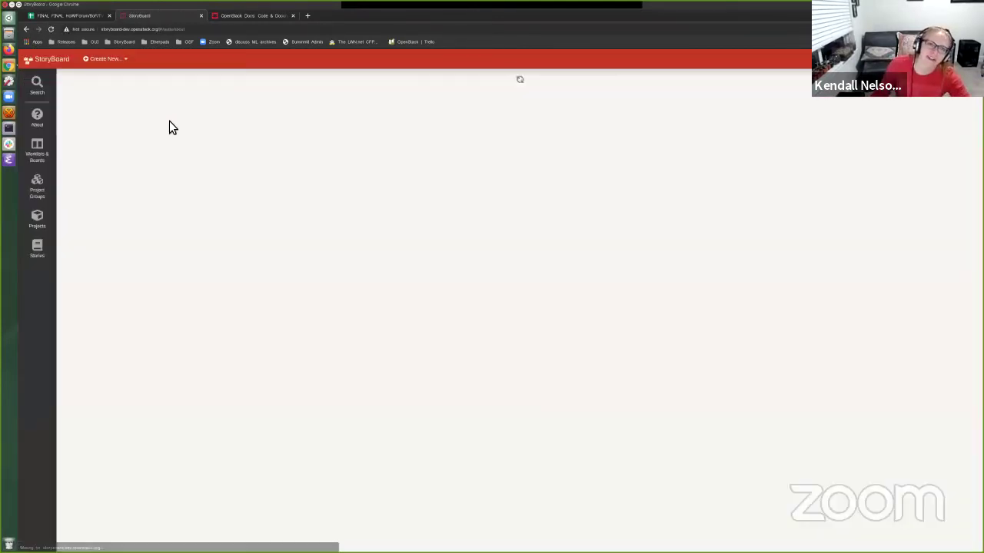
Start a new story titled "All Summit Times Should be UTC".
{"action": "left_click", "coordinate": [120, 57]}
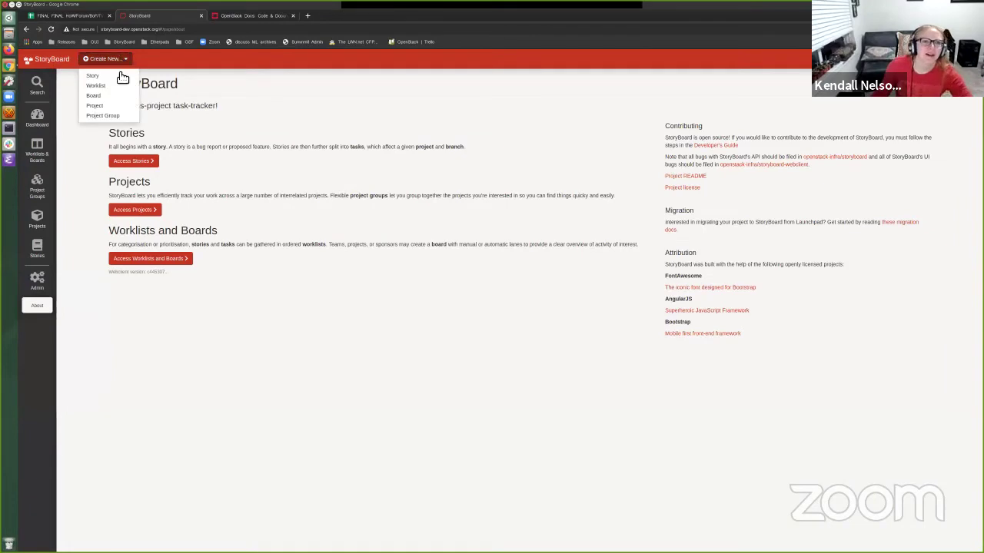
{"action": "left_click", "coordinate": [109, 78]}
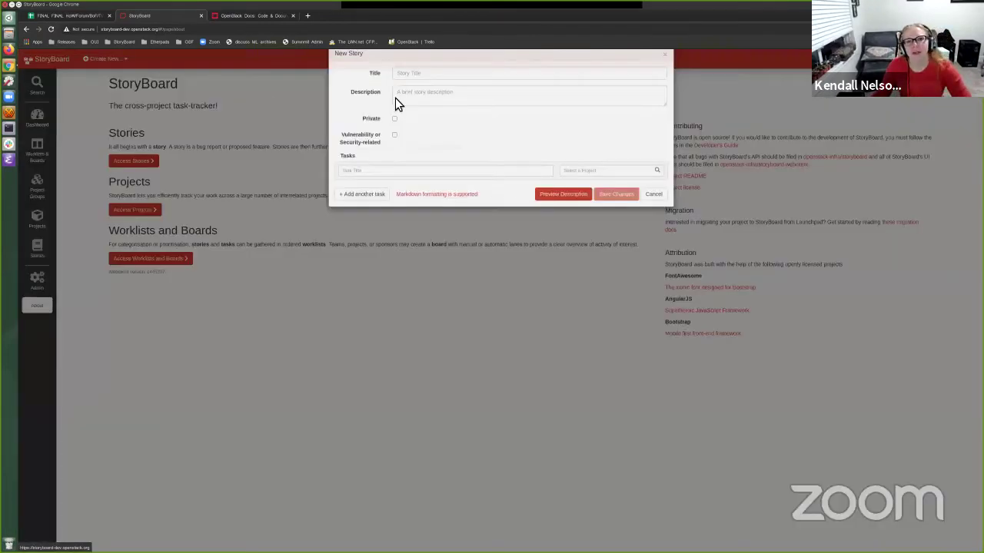
{"action": "left_click", "coordinate": [423, 89]}
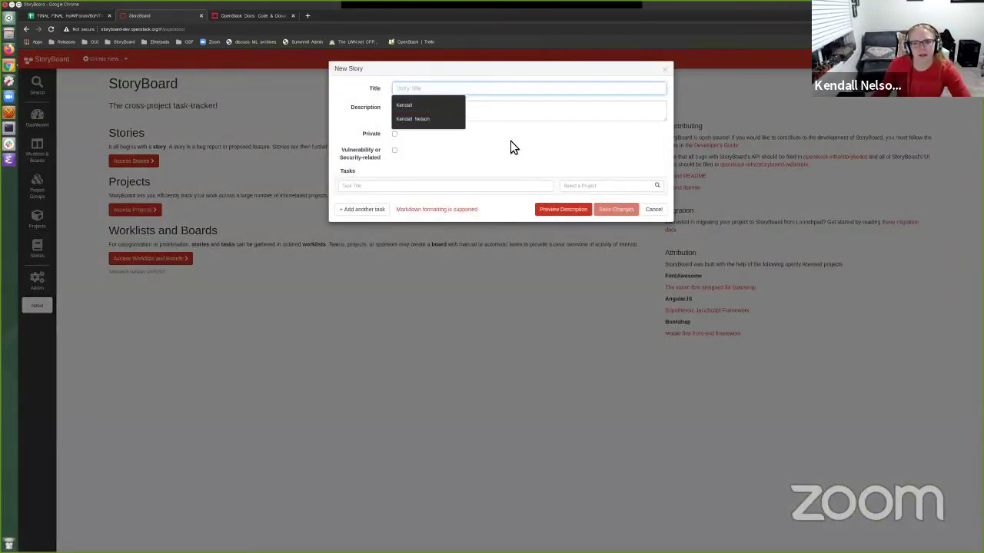
{"action": "left_click", "coordinate": [421, 92]}
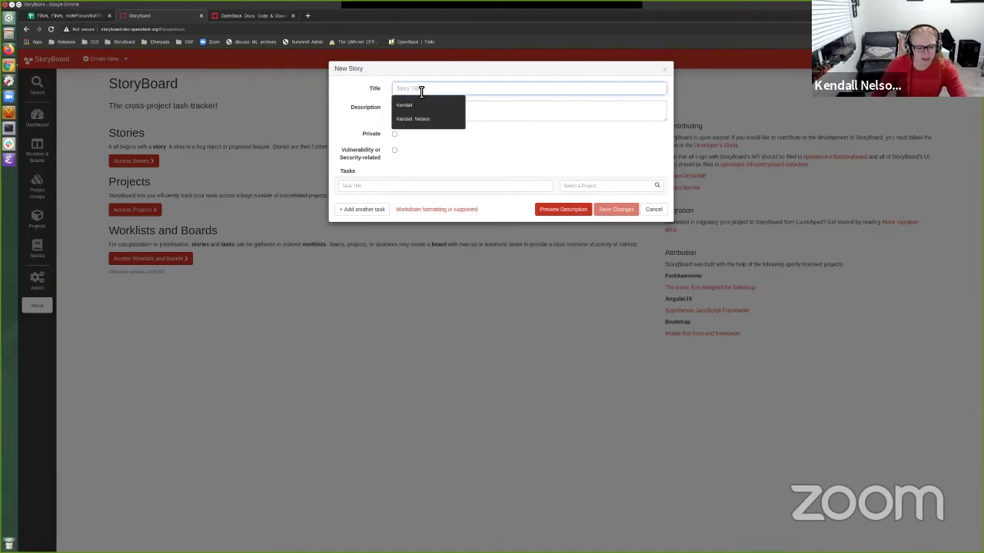
{"action": "type", "text": "All"}
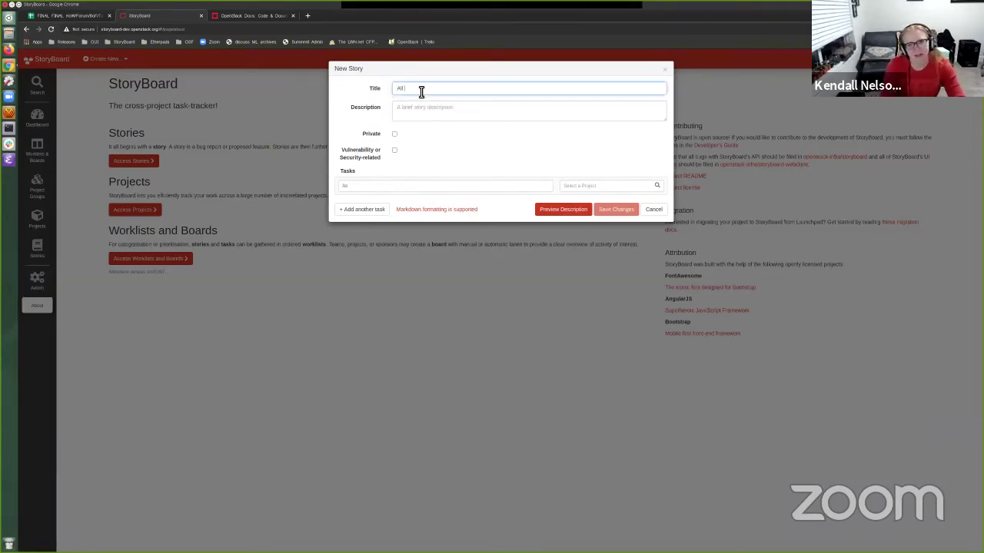
{"action": "type", "text": " Summit Ideas"}
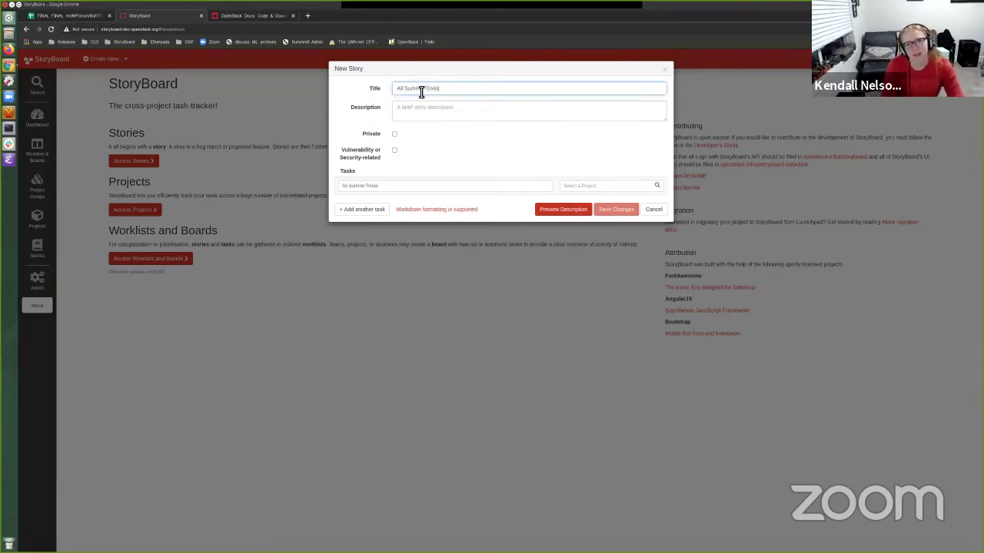
{"action": "type", "text": " Shoul"}
{"action": "key", "text": "BackSpace"}
{"action": "key", "text": "BackSpace"}
{"action": "key", "text": "BackSpace"}
{"action": "type", "text": "hould be UTC"}
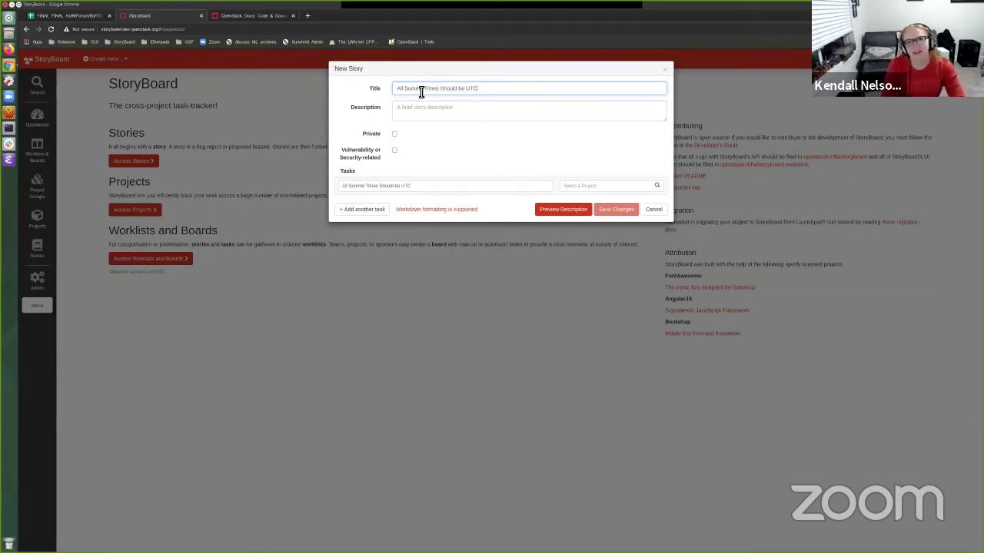
Enter the story description "Everyone should share the pain of tz conversion together.".
{"action": "key", "text": "Tab"}
{"action": "type", "text": "Ev"}
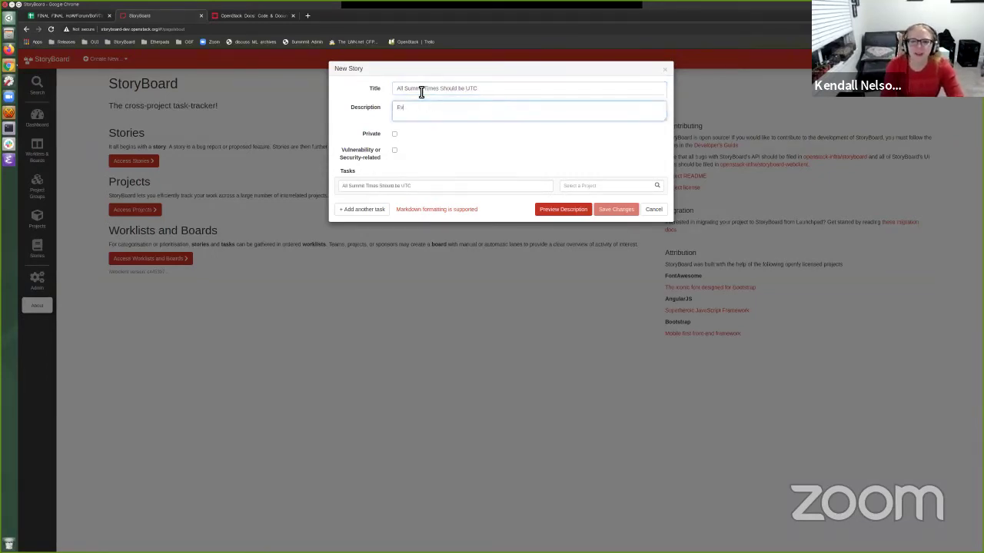
{"action": "type", "text": "eryone should share the pain of"}
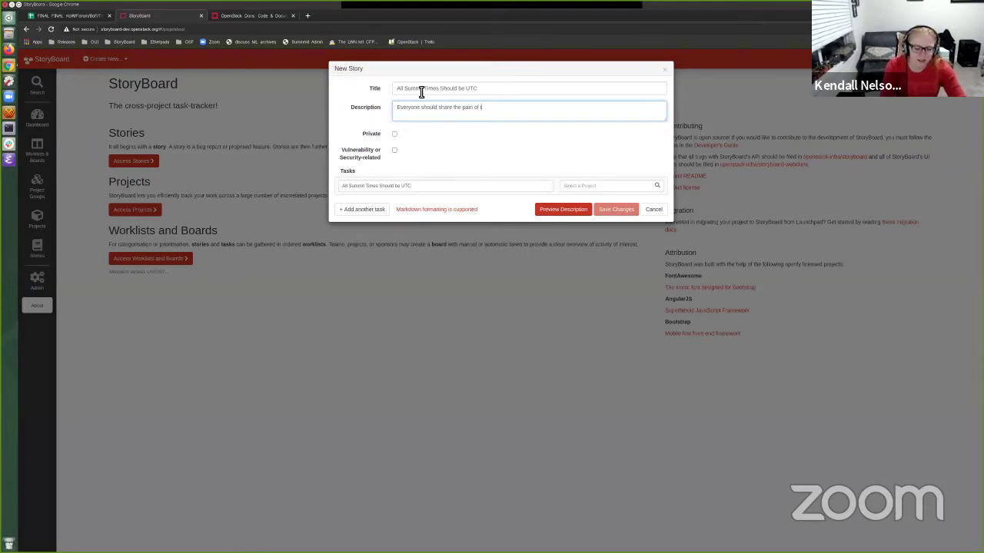
{"action": "type", "text": " tz conver"}
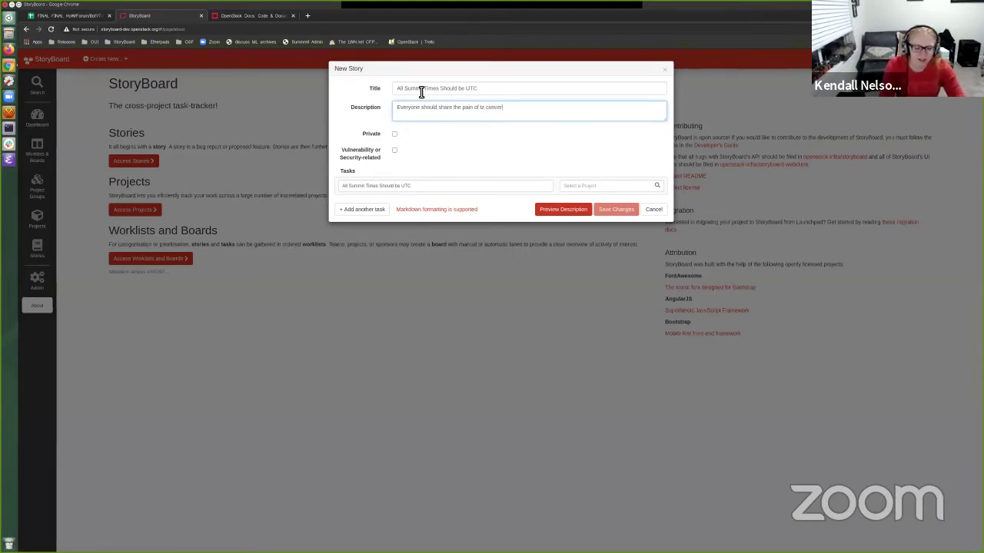
{"action": "type", "text": "sion together."}
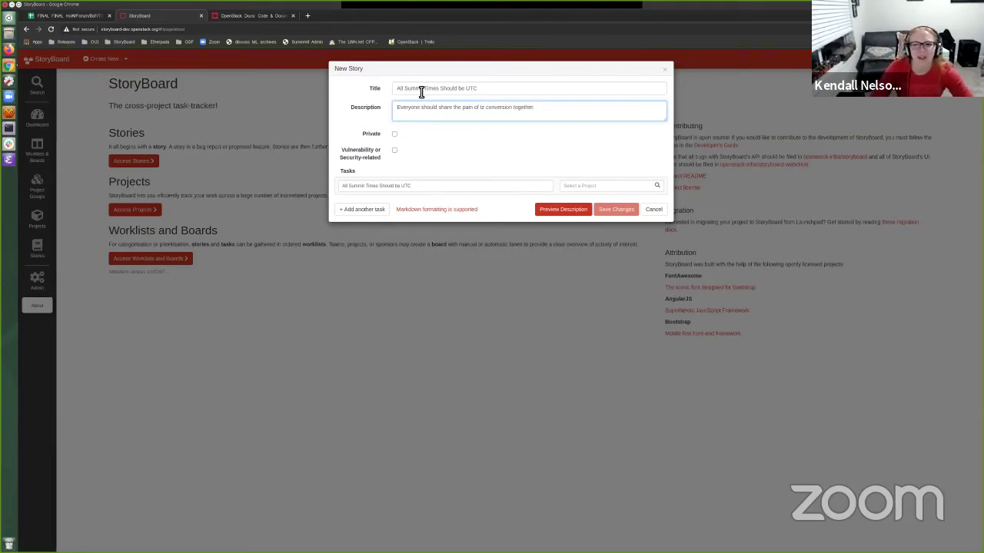
Assign the story's task to the openstack/contributor-guide project and save the story.
{"action": "triple_click", "coordinate": [416, 190]}
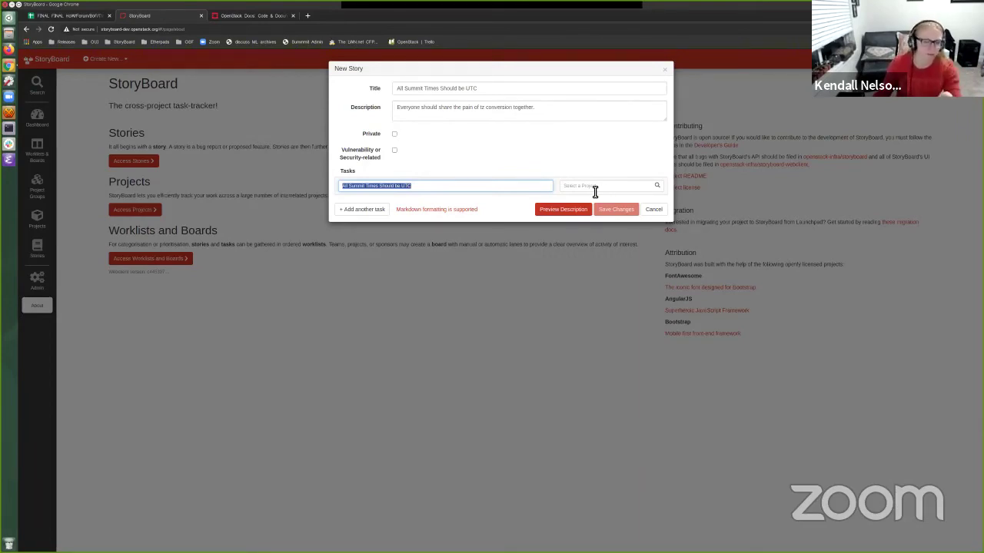
{"action": "left_click", "coordinate": [424, 191]}
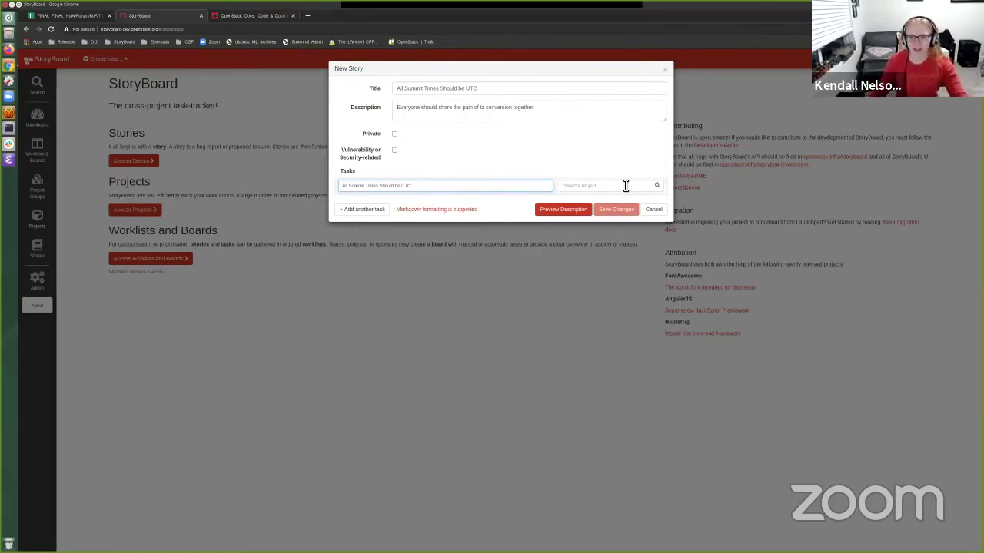
{"action": "left_click", "coordinate": [586, 191]}
{"action": "type", "text": "stor"}
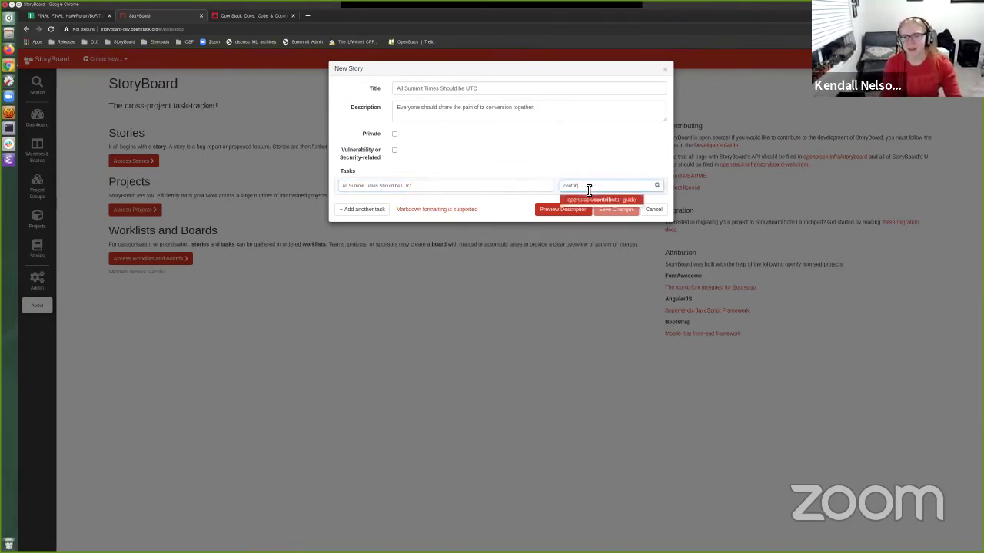
{"action": "key", "text": "Return"}
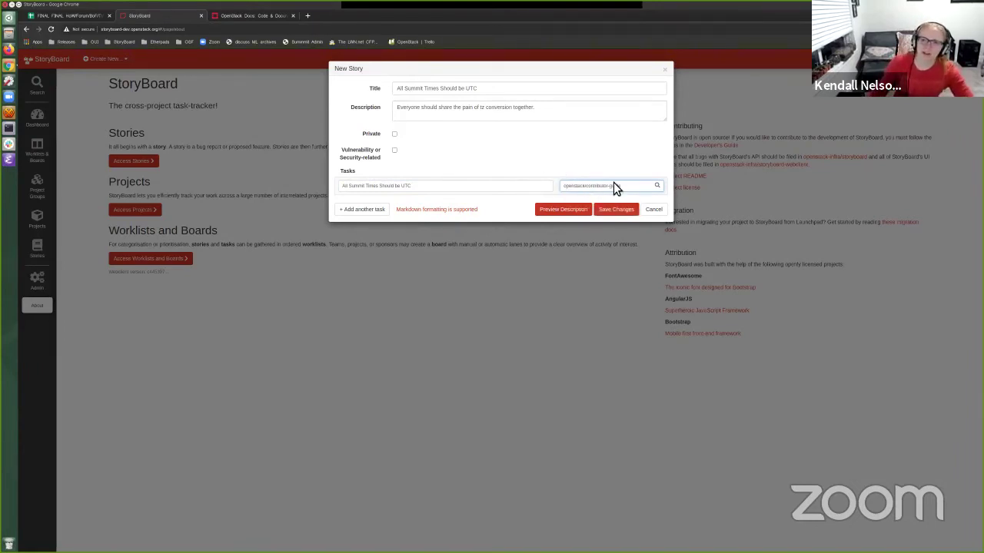
{"action": "left_click", "coordinate": [618, 217]}
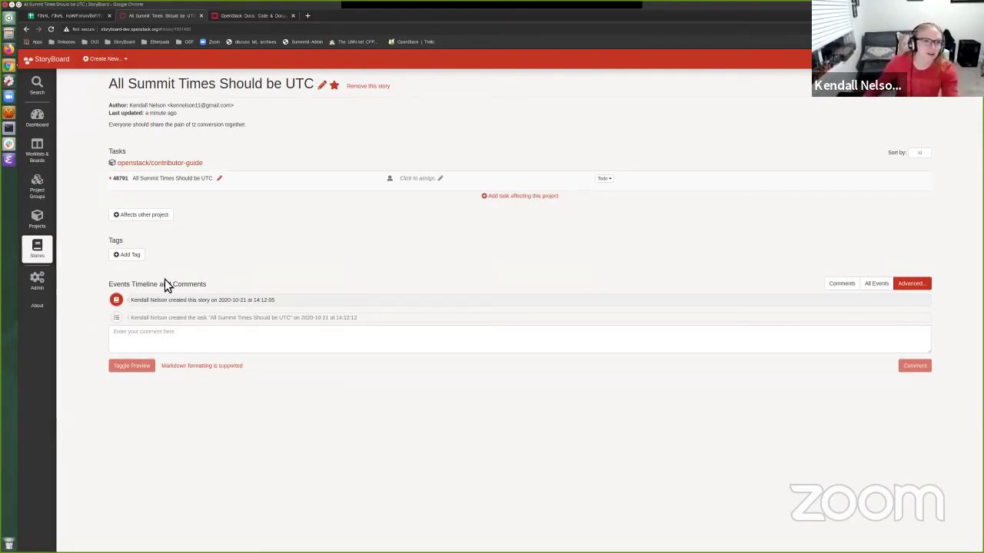
Start adding a task for another affected project to the story and search the projects for "training".
{"action": "left_click", "coordinate": [151, 218]}
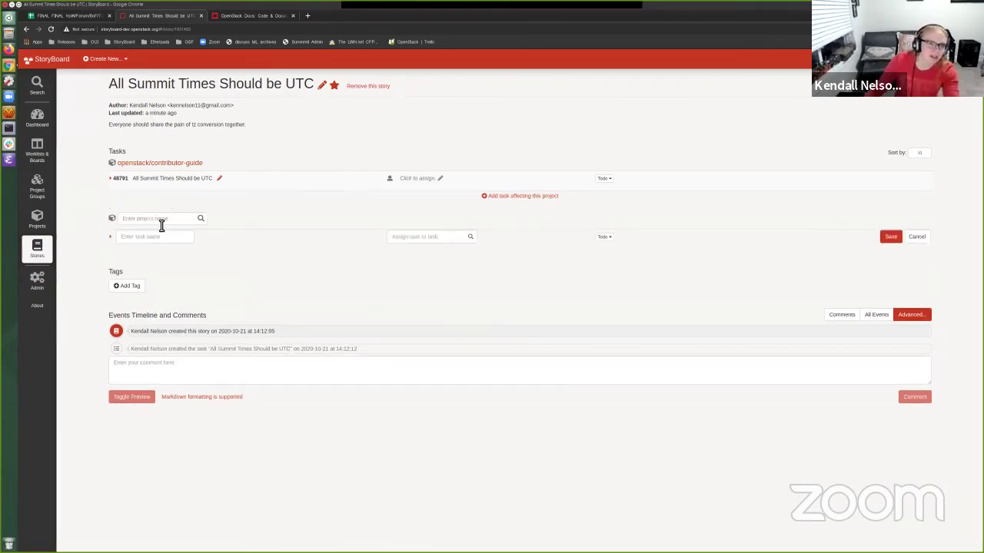
{"action": "type", "text": "ic"}
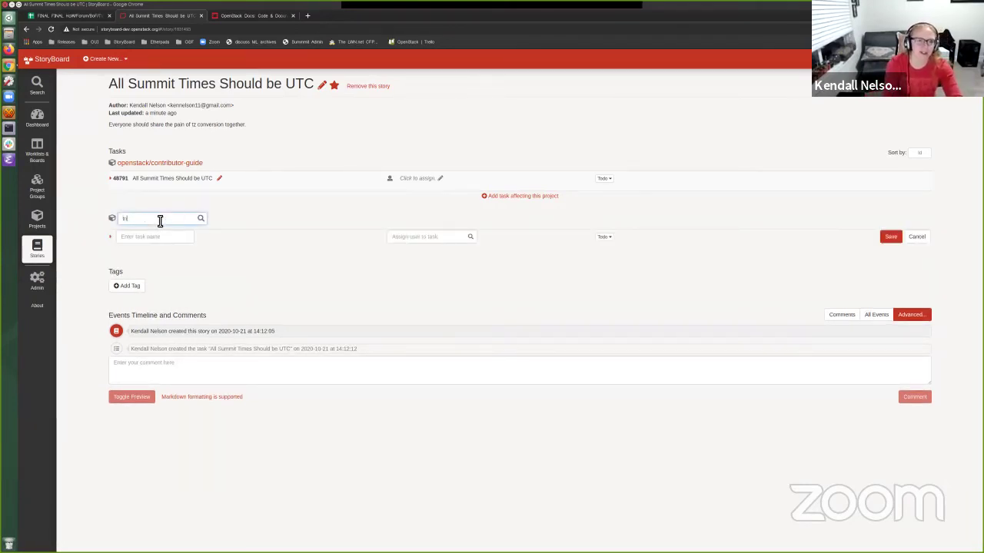
{"action": "key", "text": "BackSpace"}
{"action": "key", "text": "BackSpace"}
{"action": "key", "text": "BackSpace"}
{"action": "type", "text": "raining"}
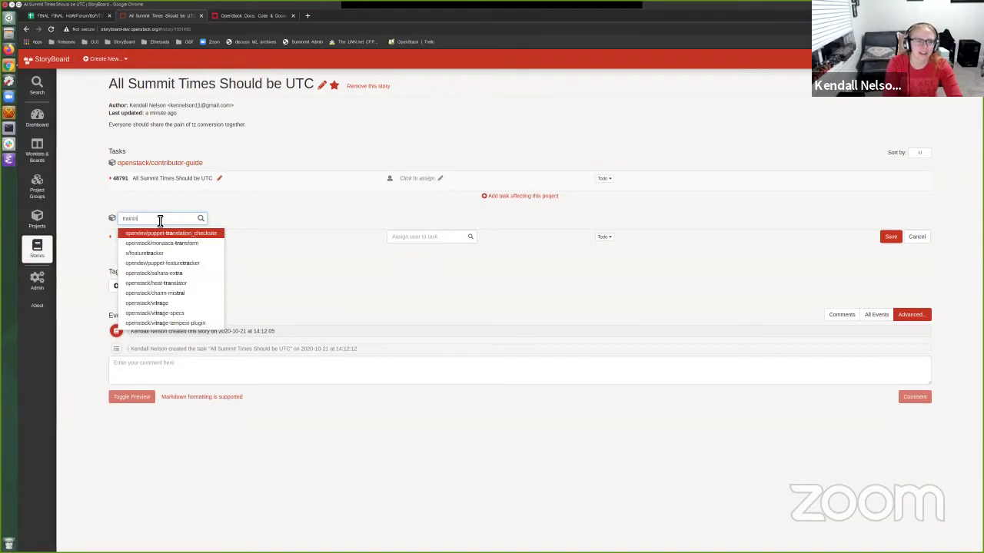
{"action": "key", "text": "BackSpace"}
{"action": "key", "text": "BackSpace"}
{"action": "key", "text": "BackSpace"}
{"action": "key", "text": "BackSpace"}
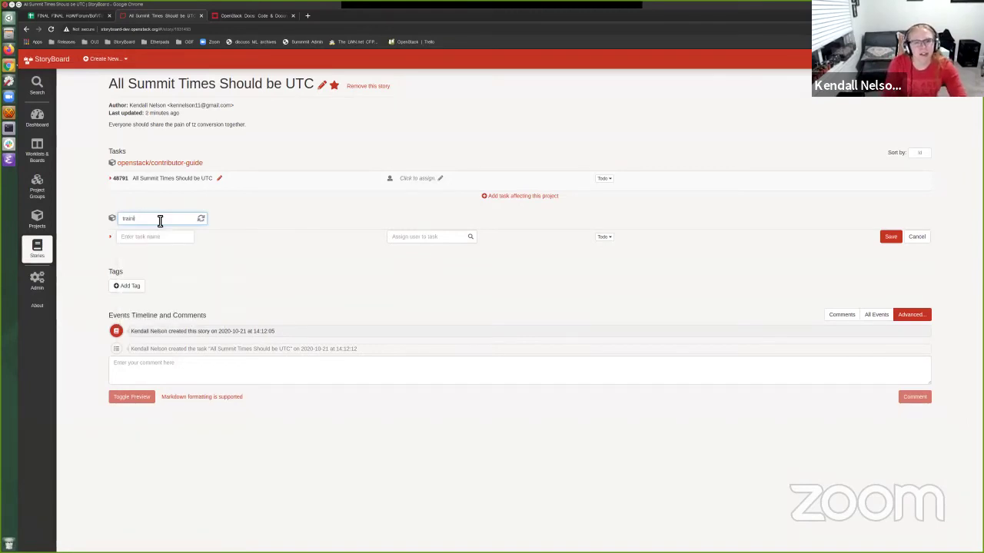
{"action": "key", "text": "BackSpace"}
{"action": "key", "text": "BackSpace"}
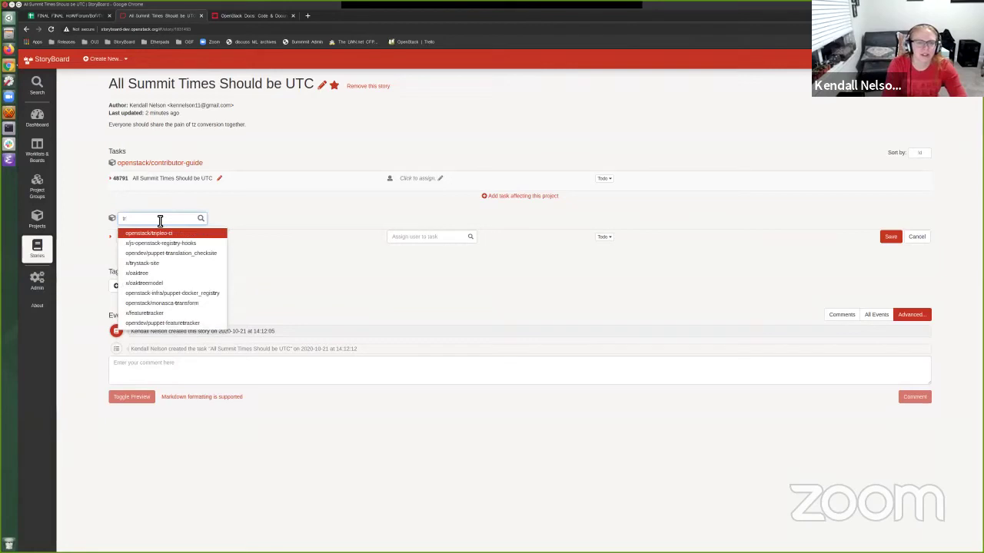
Replace the project search for the new task and select the opendev/storyboard project.
{"action": "key", "text": "BackSpace"}
{"action": "key", "text": "BackSpace"}
{"action": "type", "text": "st"}
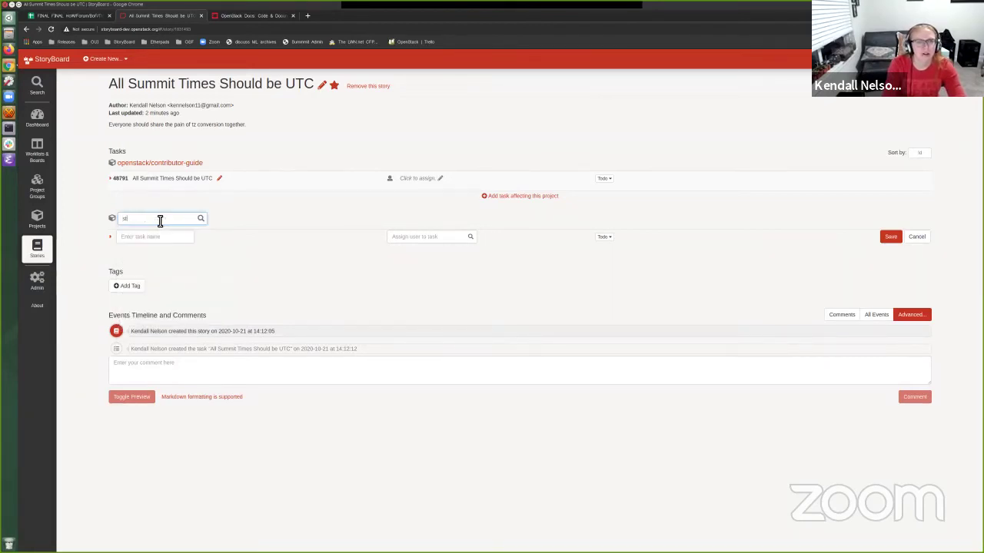
{"action": "type", "text": "oryb"}
{"action": "key", "text": "Down"}
{"action": "key", "text": "Down"}
{"action": "key", "text": "Return"}
Name the opendev/storyboard task "time", save it, and highlight its task number in the story's task list.
{"action": "left_click", "coordinate": [178, 242]}
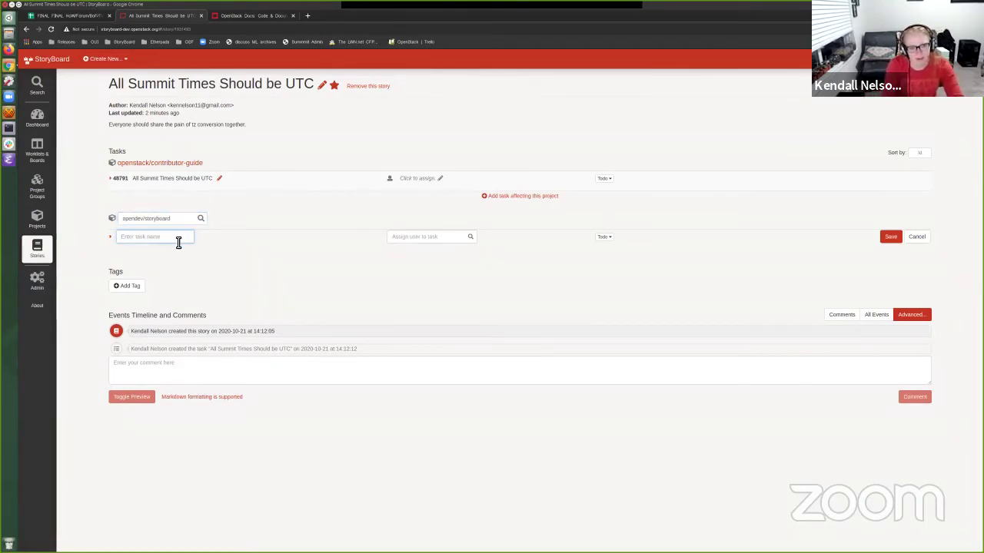
{"action": "type", "text": "time"}
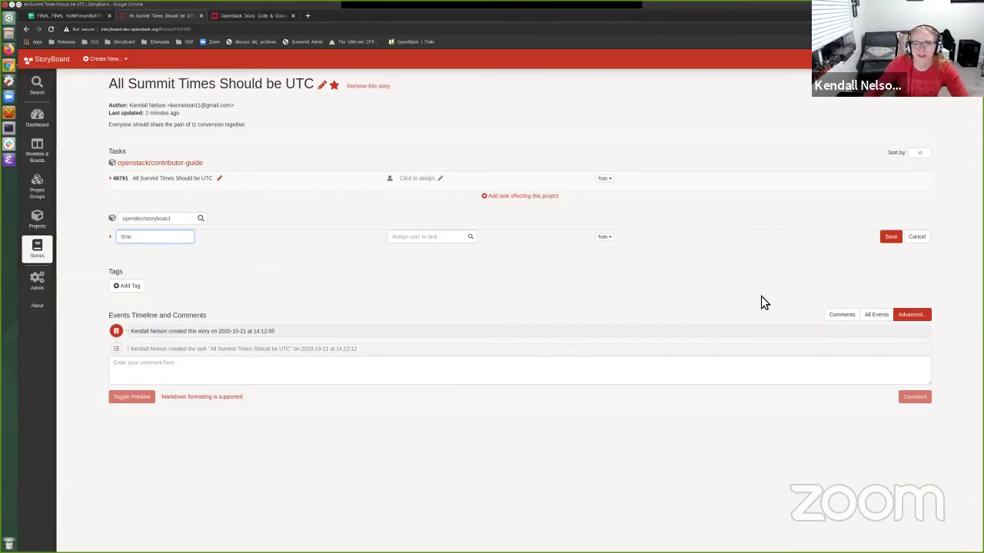
{"action": "left_click", "coordinate": [893, 242]}
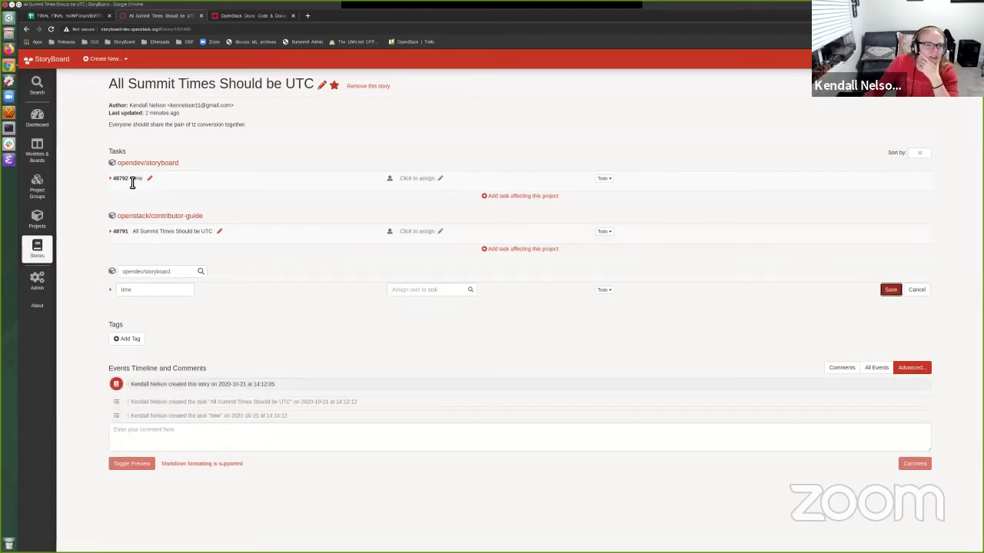
{"action": "left_click_drag", "start_coordinate": [132, 182], "coordinate": [112, 182]}
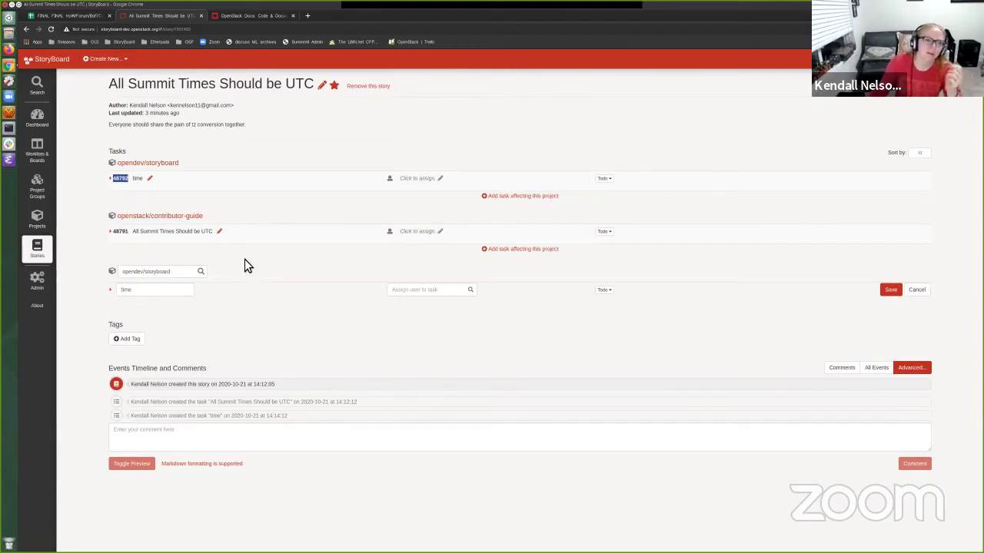
{"action": "left_click", "coordinate": [178, 30]}
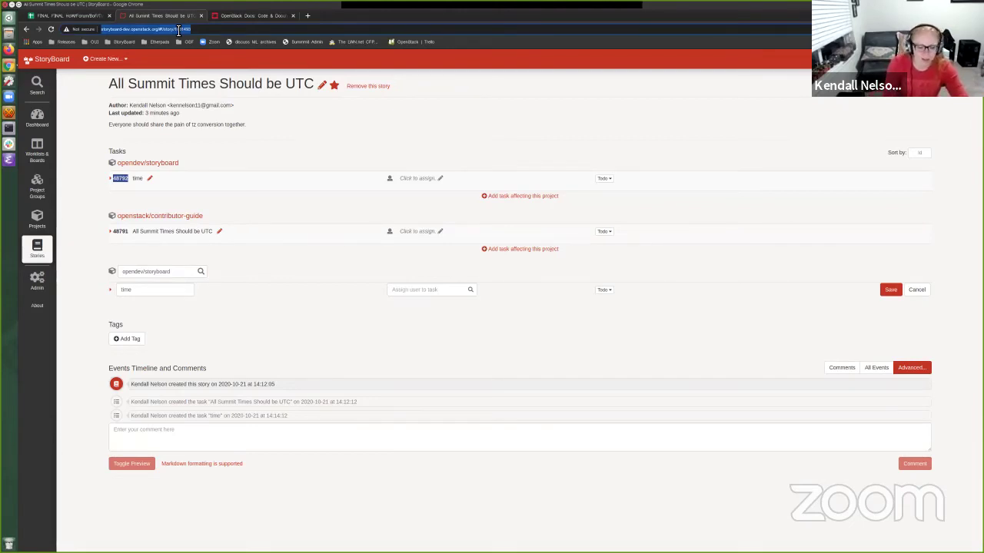
{"action": "type", "text": "story"}
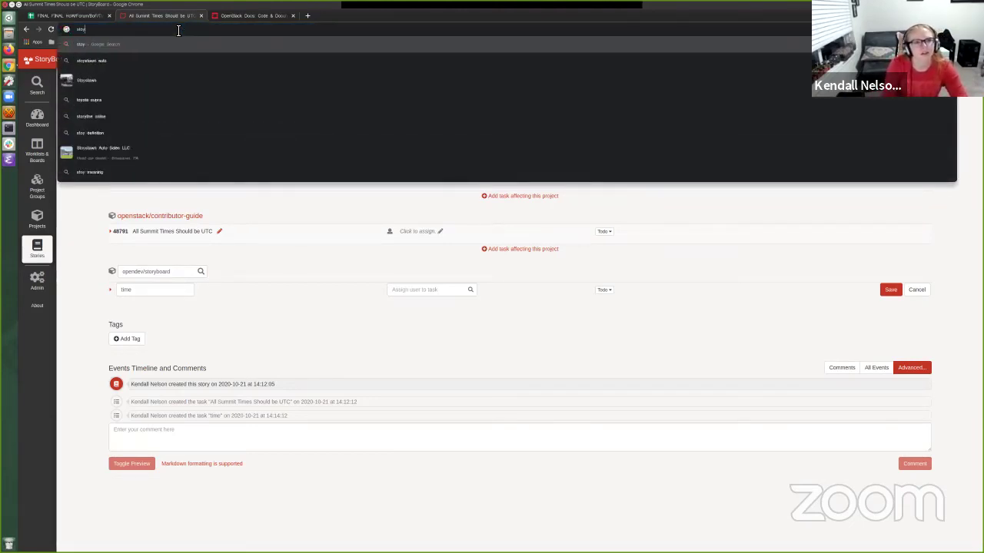
{"action": "key", "text": "BackSpace"}
{"action": "key", "text": "BackSpace"}
{"action": "key", "text": "BackSpace"}
{"action": "type", "text": "o"}
{"action": "key", "text": "Down"}
{"action": "key", "text": "Down"}
{"action": "key", "text": "Down"}
{"action": "key", "text": "Down"}
{"action": "key", "text": "Down"}
{"action": "key", "text": "Down"}
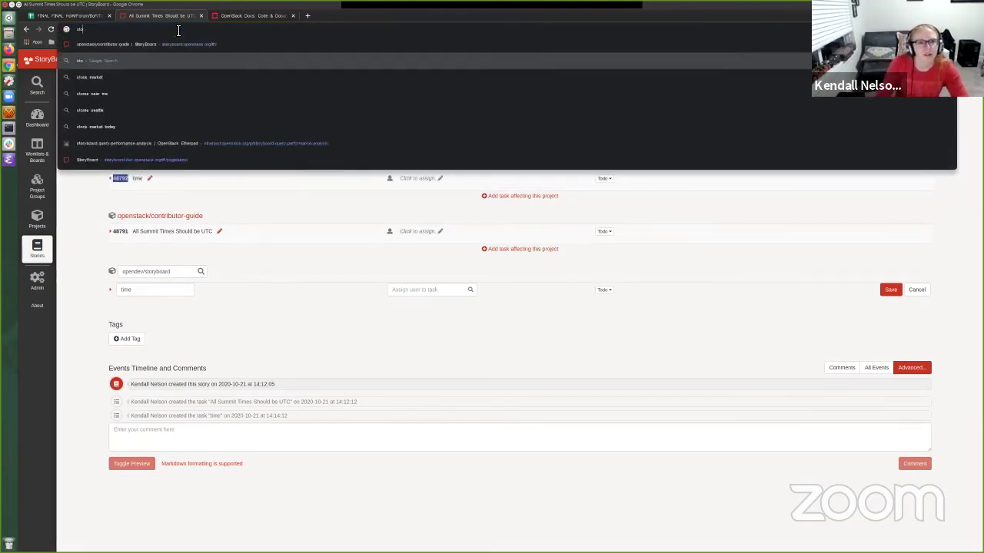
{"action": "key", "text": "Down"}
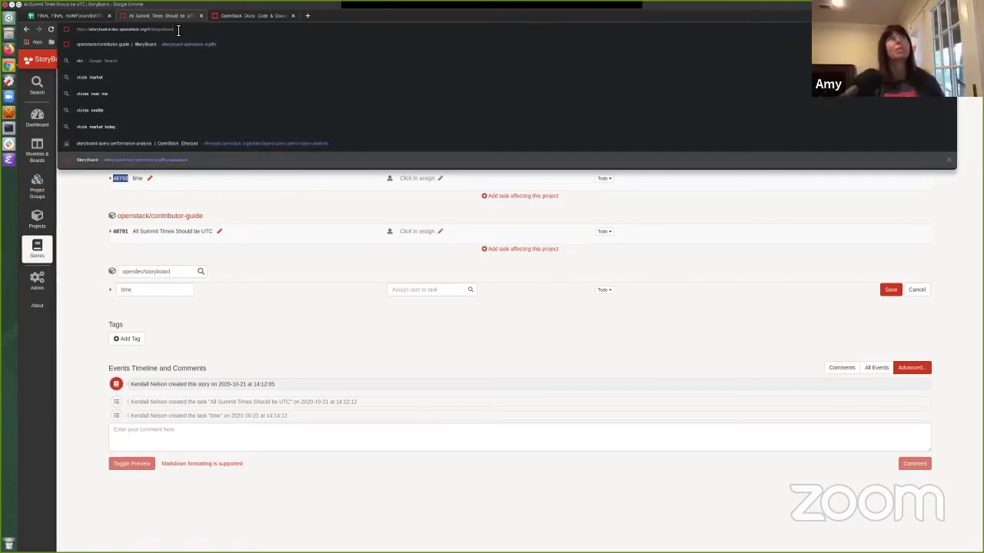
{"action": "key", "text": "ctrl+shift+Left"}
{"action": "key", "text": "ctrl+shift+Left"}
{"action": "key", "text": "ctrl+shift+Left"}
{"action": "key", "text": "ctrl+shift+Left"}
{"action": "key", "text": "ctrl+shift+Left"}
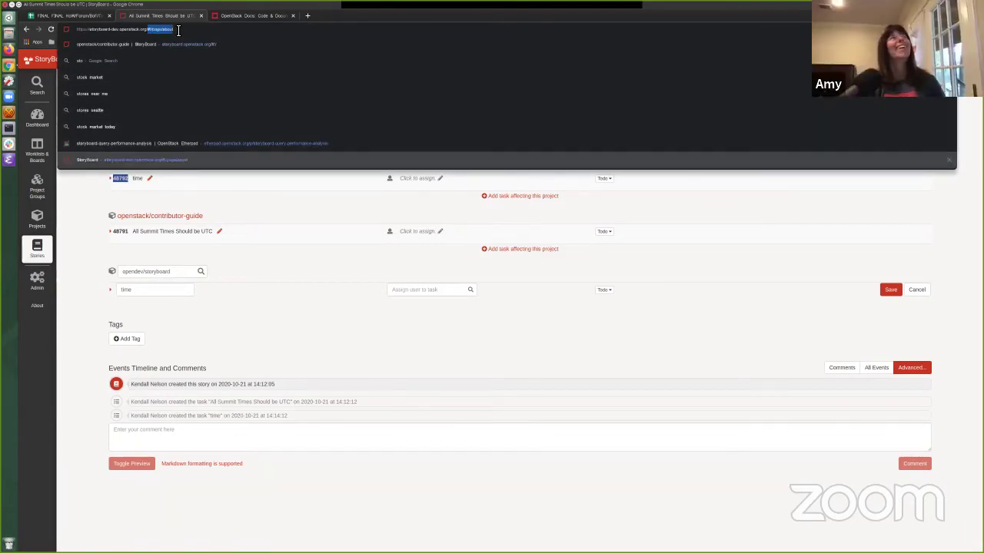
{"action": "key", "text": "BackSpace"}
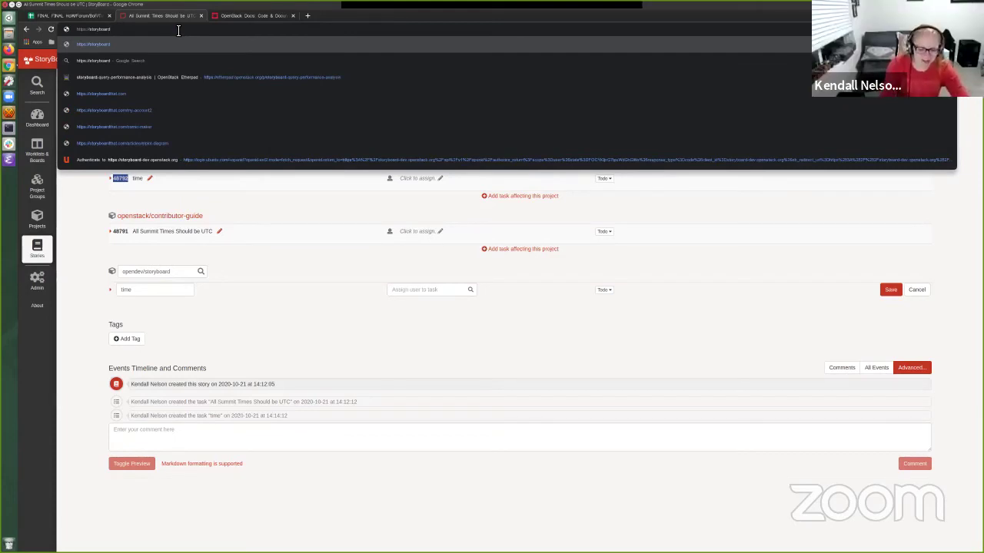
{"action": "key", "text": "Escape"}
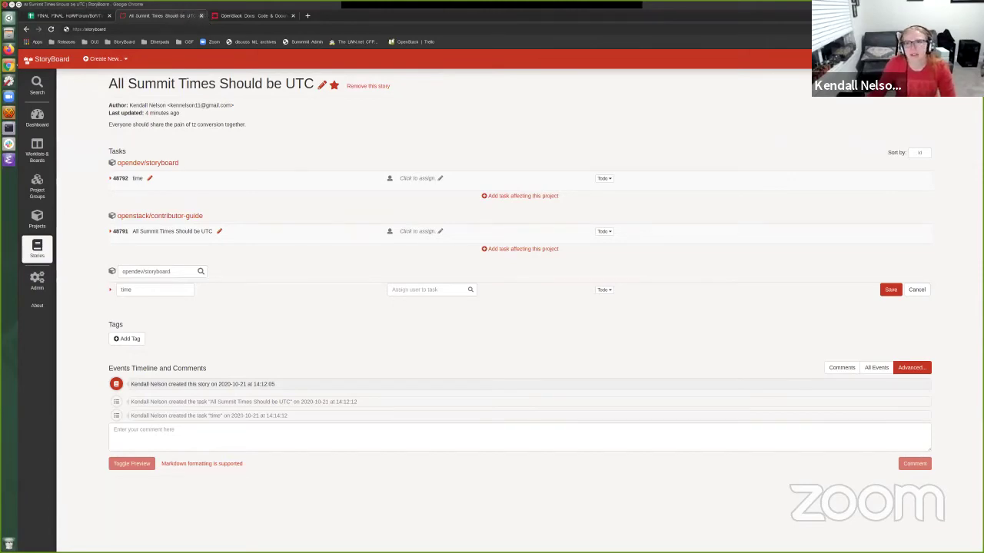
{"action": "left_click", "coordinate": [202, 16]}
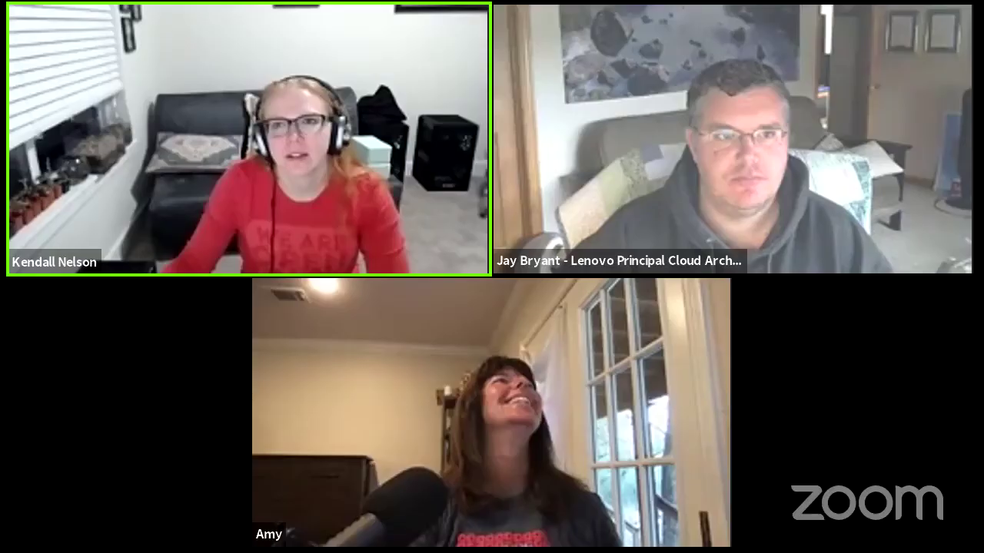